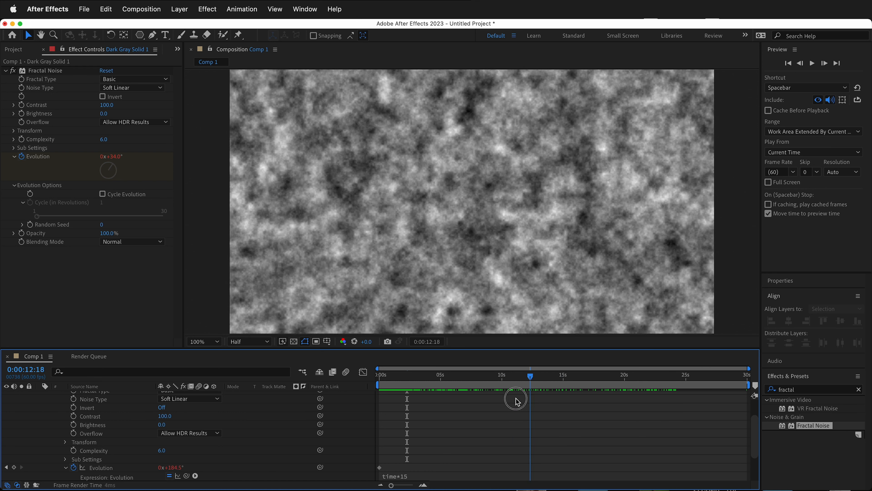
# Change the Fractal Noise Evolution expression to time*30 and scrub the timeline to check the speed
pyautogui.click(405, 479)
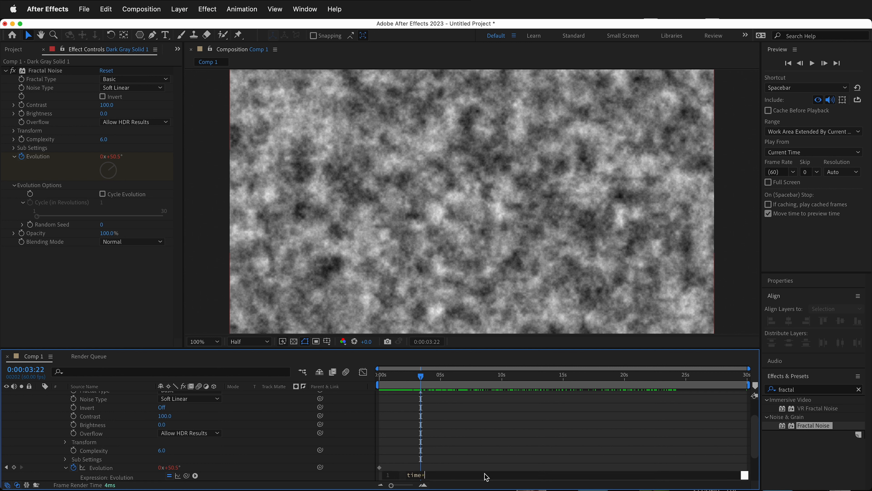
pyautogui.write('30')
pyautogui.click(404, 381)
pyautogui.moveTo(421, 377)
pyautogui.mouseDown()
pyautogui.moveTo(398, 381)
pyautogui.moveTo(571, 385)
pyautogui.moveTo(413, 385)
pyautogui.mouseUp()
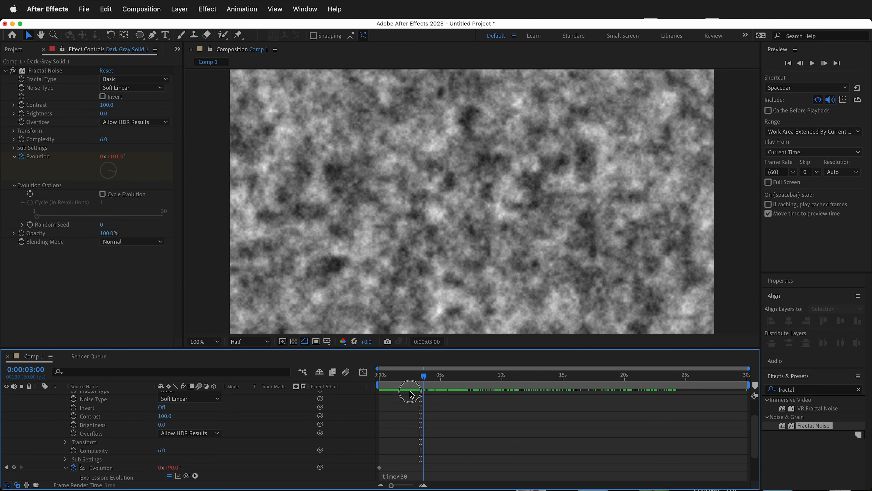
# Set the Evolution expression back to time*15 and raise the Fractal Noise contrast to 170
pyautogui.click(404, 480)
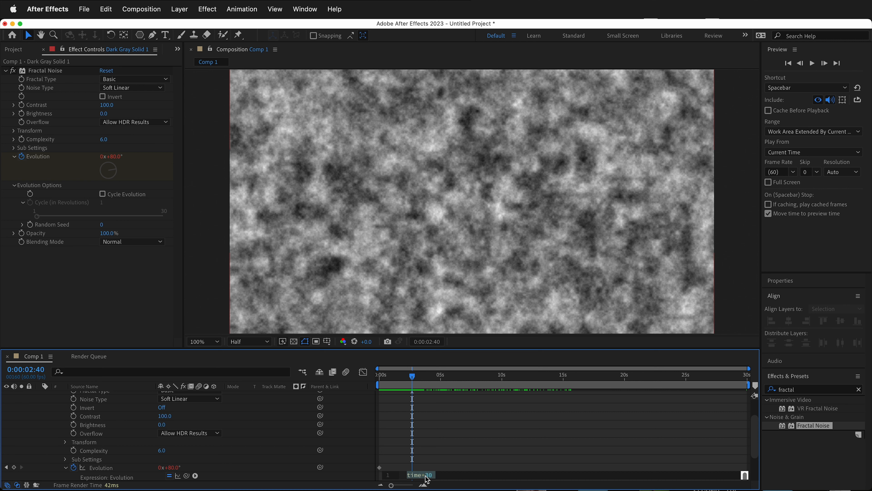
pyautogui.write('15')
pyautogui.click(227, 175)
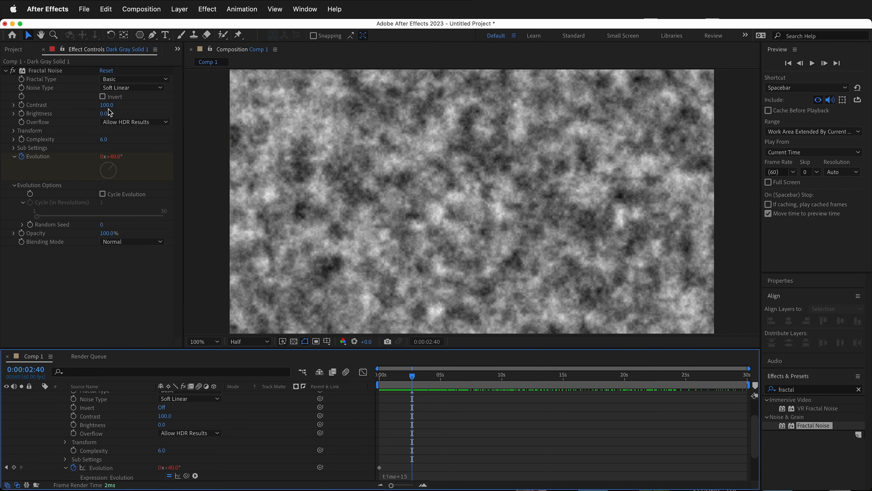
pyautogui.moveTo(106, 105); pyautogui.dragTo(139, 106)
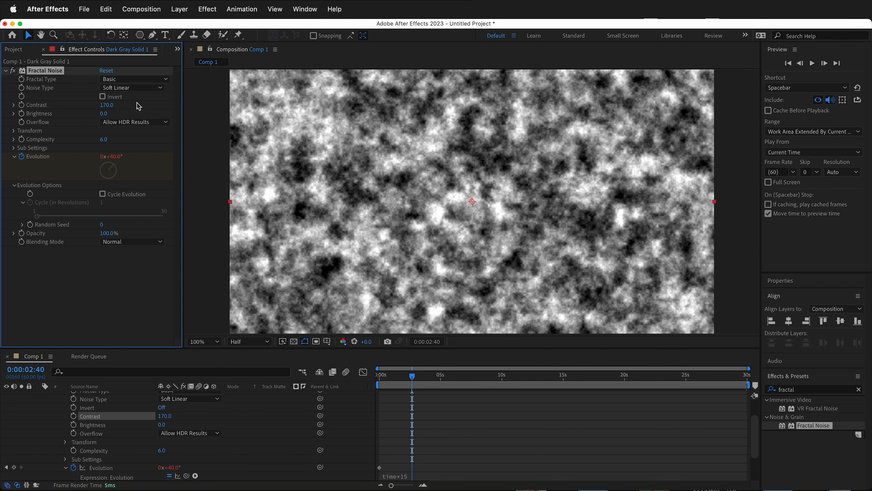
# Try the Spline noise type on the Fractal Noise effect and switch back to Soft Linear
pyautogui.click(130, 88)
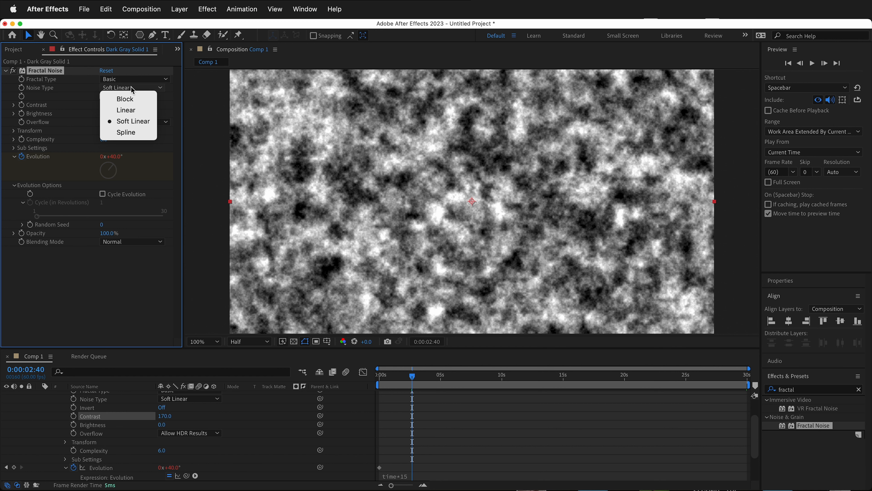
pyautogui.click(136, 135)
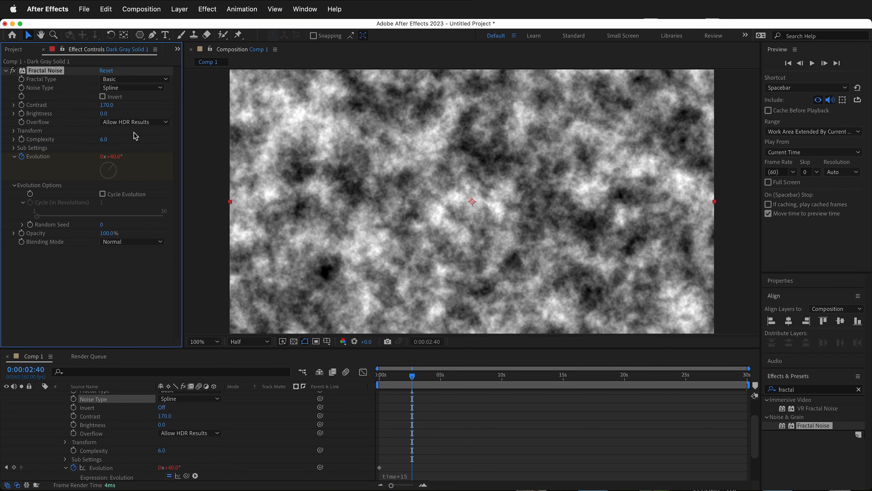
pyautogui.click(141, 88)
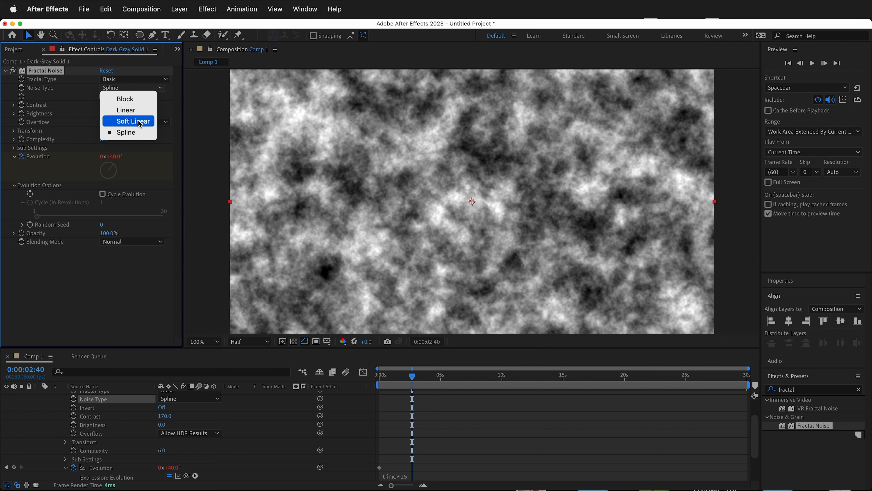
pyautogui.click(139, 122)
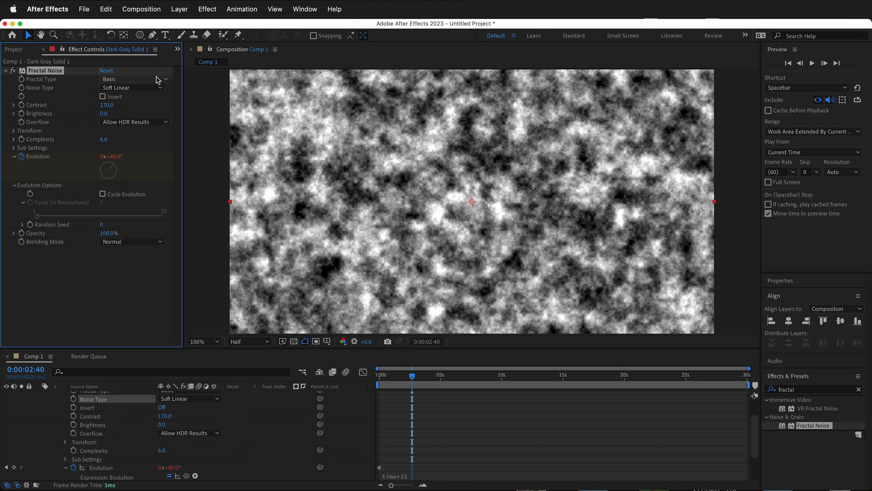
# Try the Swirly and Cloudy fractal types on the Fractal Noise effect
pyautogui.click(150, 79)
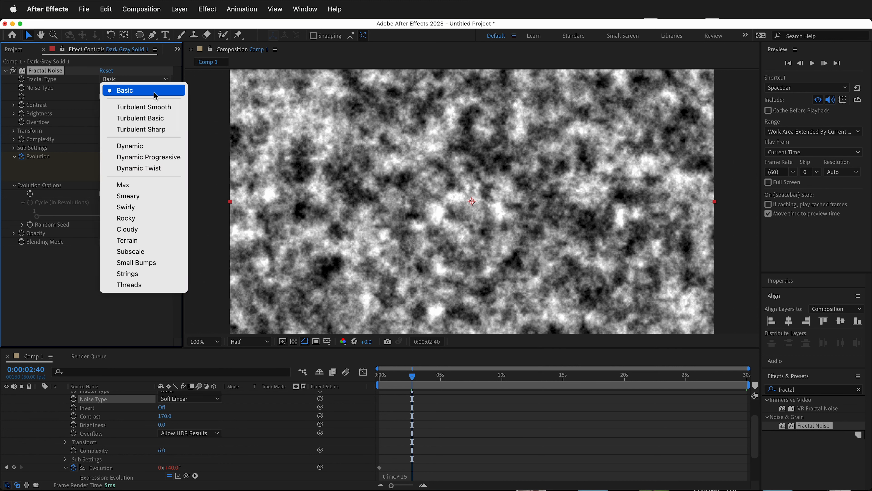
pyautogui.click(150, 207)
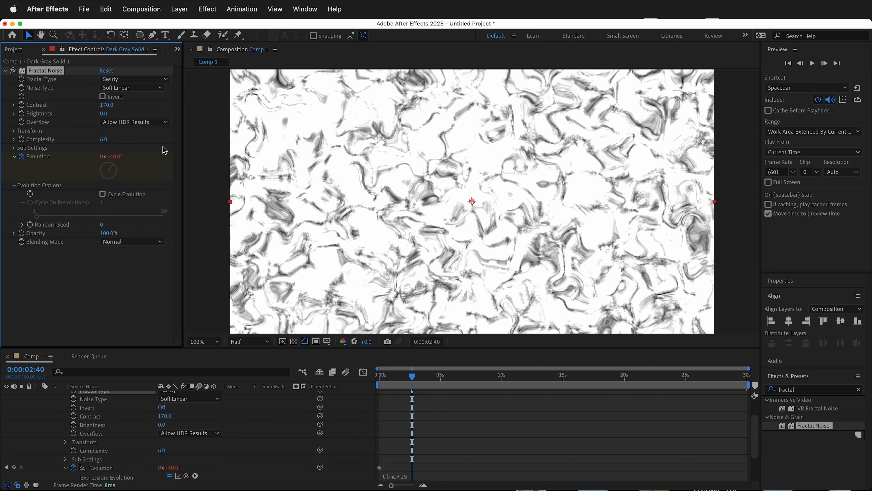
pyautogui.click(160, 78)
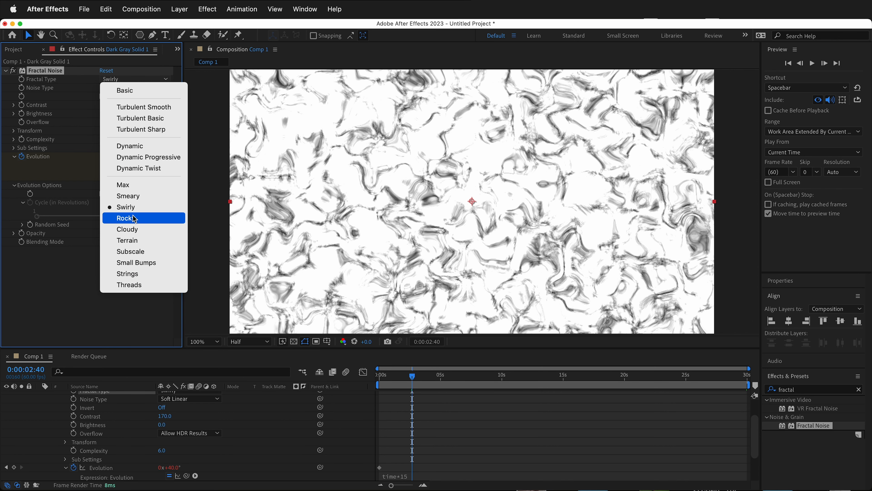
pyautogui.click(139, 230)
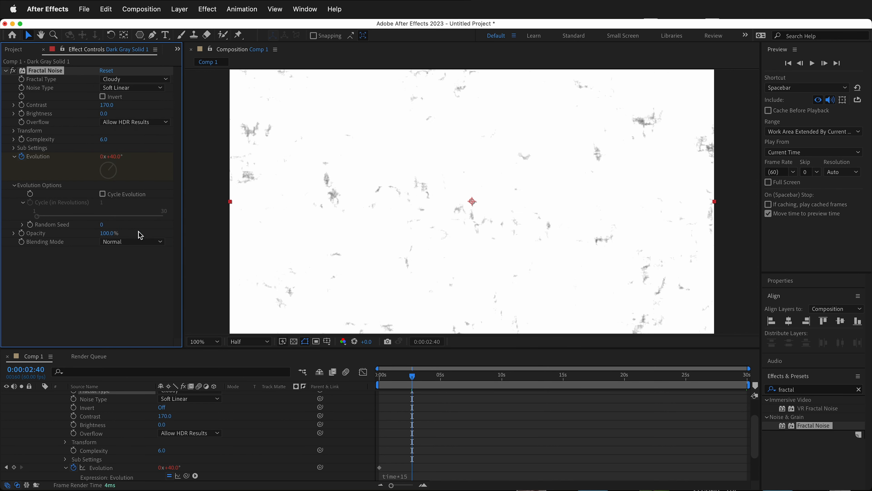
# Set the Fractal Type to Smeary and scrub the animation back to the start of the composition
pyautogui.click(153, 79)
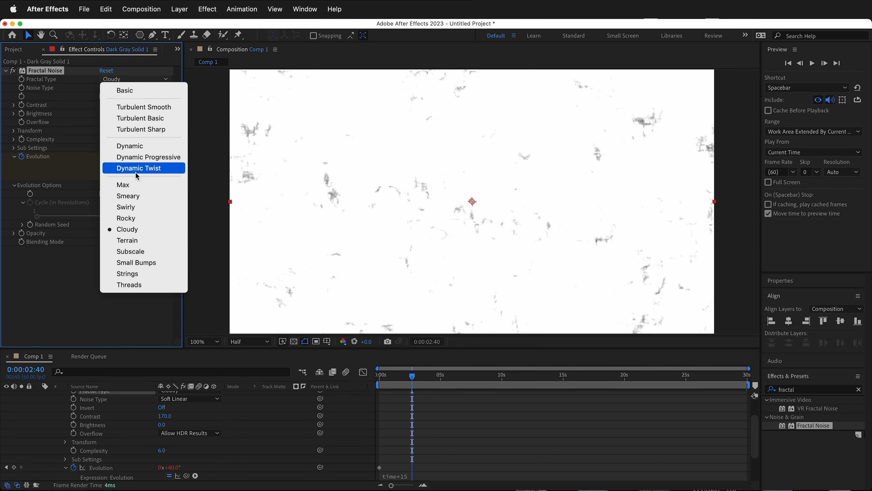
pyautogui.click(137, 196)
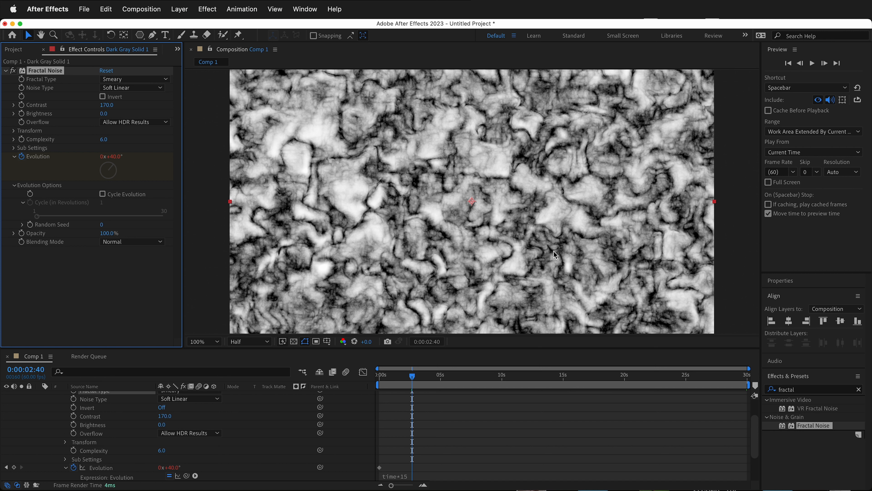
pyautogui.moveTo(556, 384); pyautogui.dragTo(341, 383)
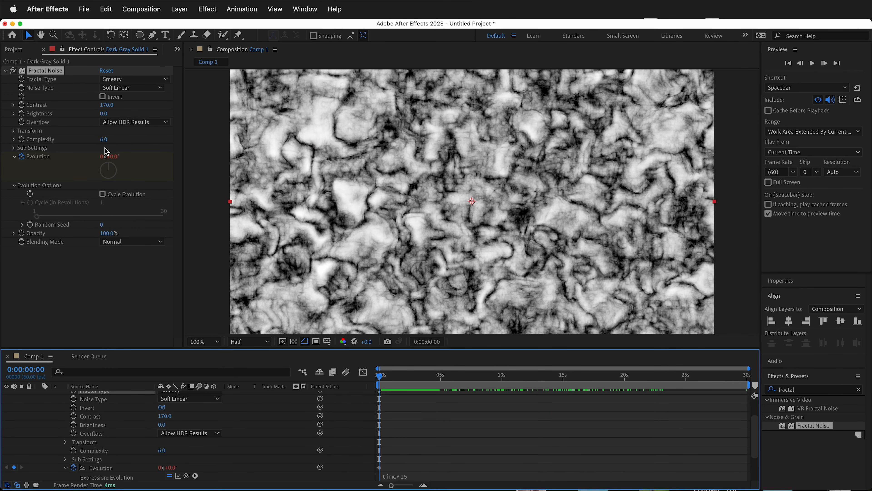
# Set the Fractal Noise complexity to 6.2 and its transform scale to 111, checking the look on the timeline
pyautogui.moveTo(103, 139)
pyautogui.mouseDown()
pyautogui.moveTo(124, 140)
pyautogui.moveTo(116, 145)
pyautogui.mouseUp()
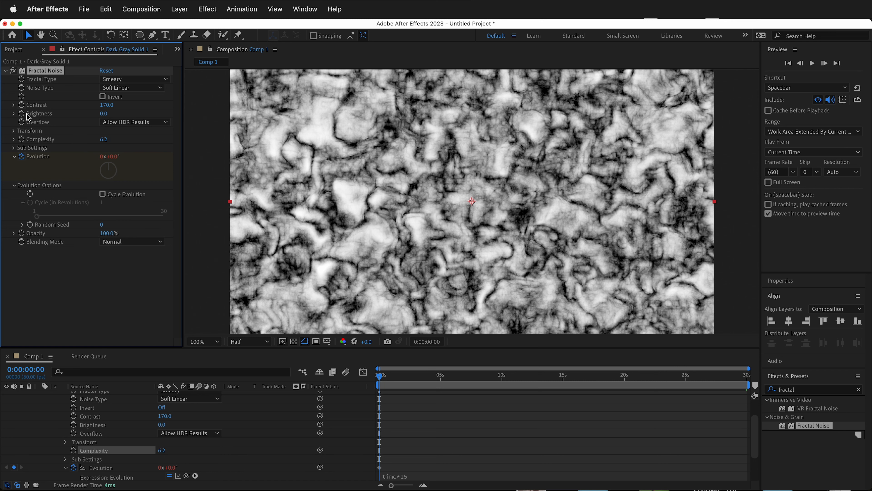
pyautogui.click(13, 130)
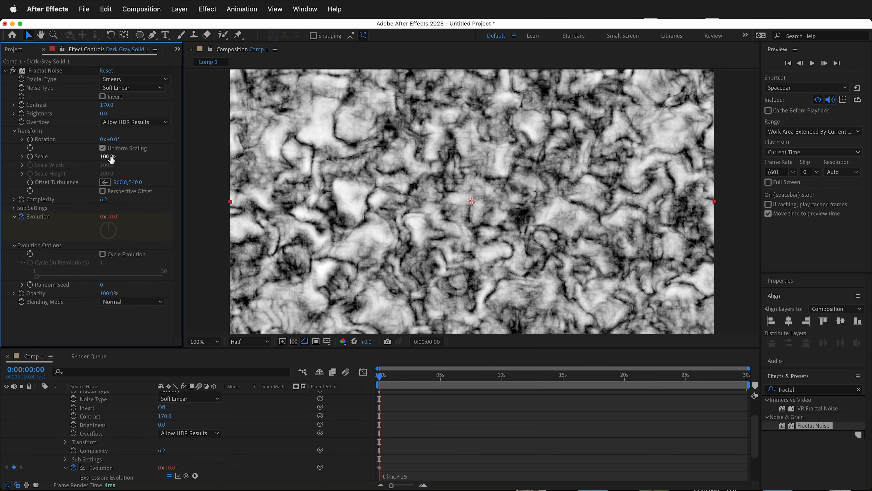
pyautogui.moveTo(107, 157)
pyautogui.mouseDown()
pyautogui.moveTo(115, 157)
pyautogui.moveTo(102, 156)
pyautogui.mouseUp()
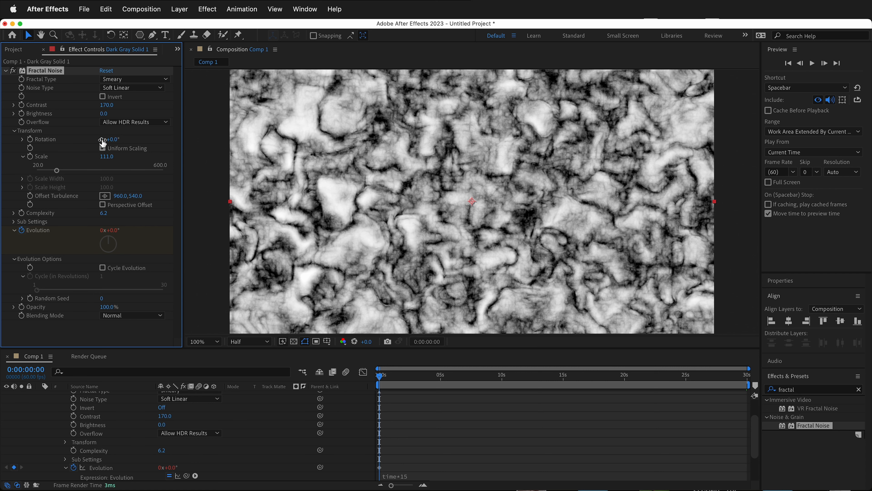
pyautogui.moveTo(380, 376)
pyautogui.mouseDown()
pyautogui.moveTo(451, 378)
pyautogui.moveTo(379, 378)
pyautogui.mouseUp()
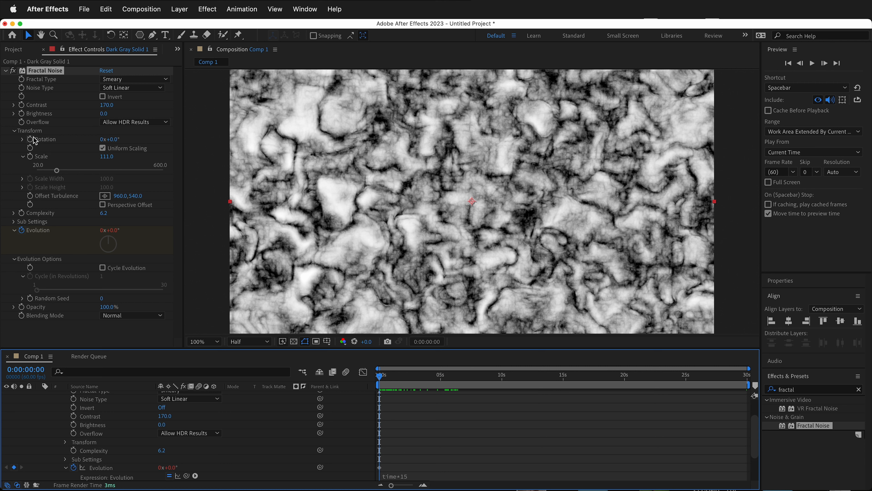
# Add the expression time*5 to the Fractal Noise Rotation and play the animation from the start
pyautogui.keyDown('alt'); pyautogui.click(30, 139); pyautogui.keyUp('alt')
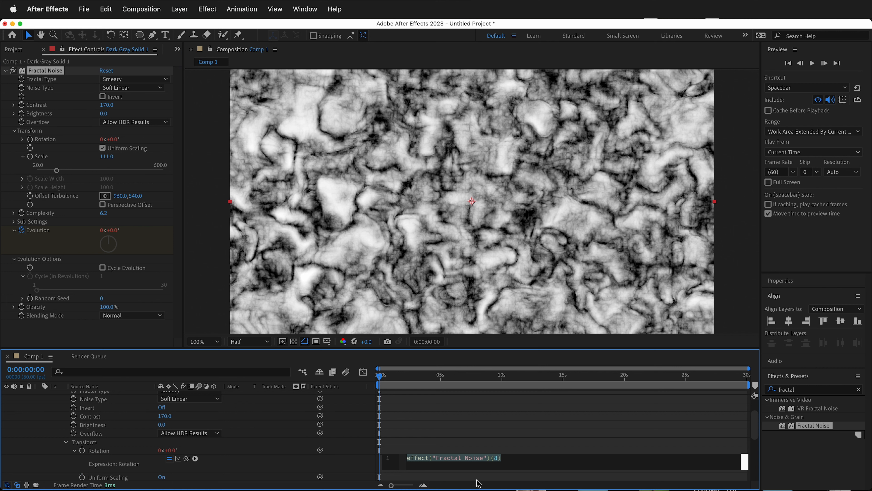
pyautogui.write('tim')
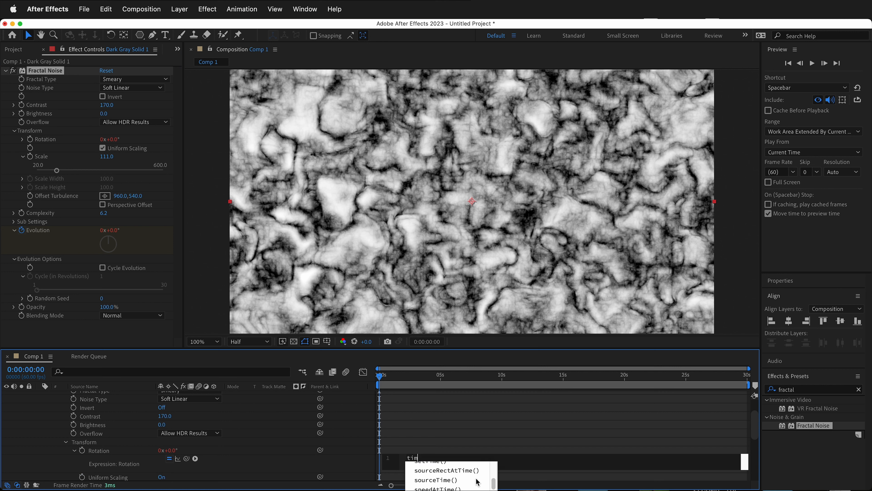
pyautogui.write('e')
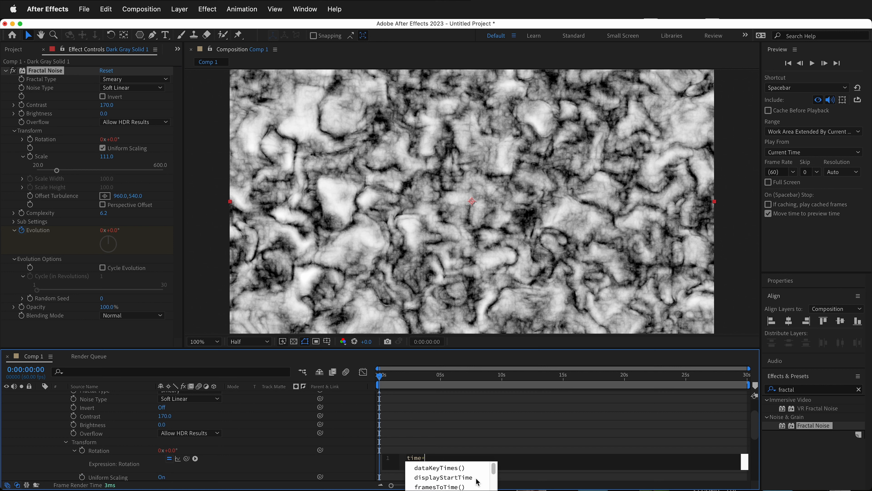
pyautogui.write('*')
pyautogui.click(437, 415)
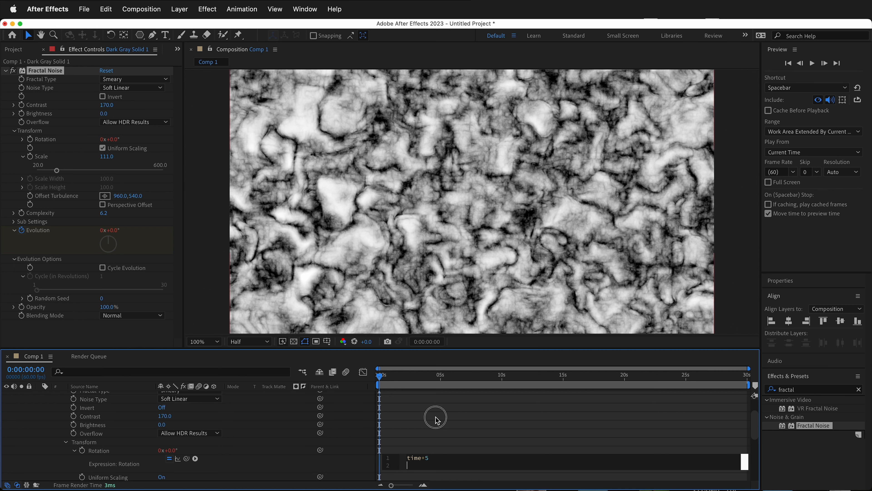
pyautogui.moveTo(384, 377)
pyautogui.mouseDown()
pyautogui.moveTo(485, 385)
pyautogui.moveTo(379, 380)
pyautogui.mouseUp()
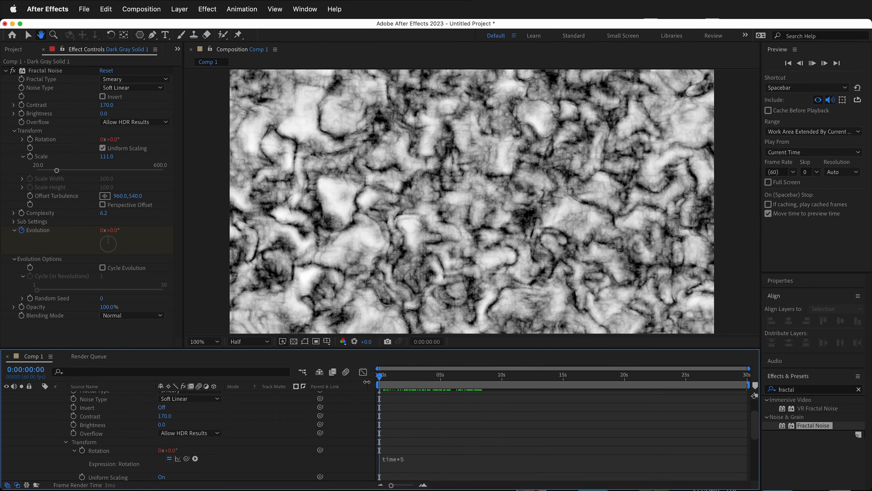
pyautogui.press('space')
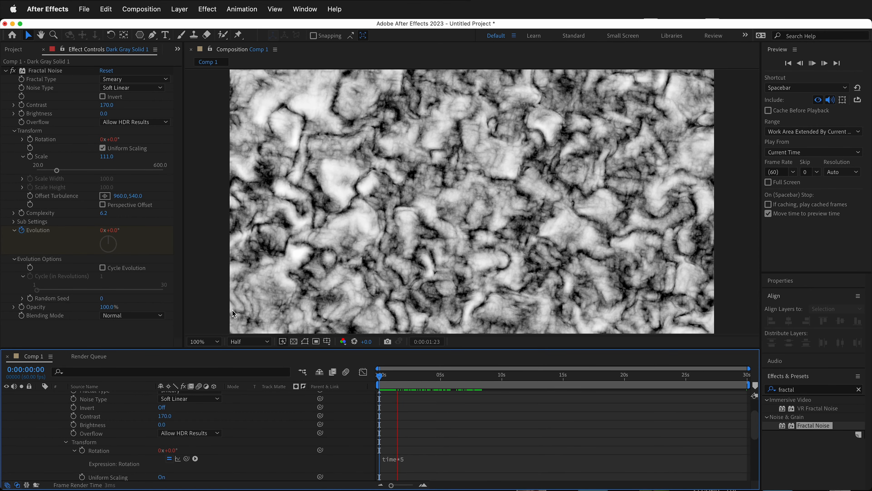
# Slow the Rotation expression to time*1.2, preview the animation from the beginning, and return to the first frame
pyautogui.click(416, 463)
pyautogui.click(429, 460)
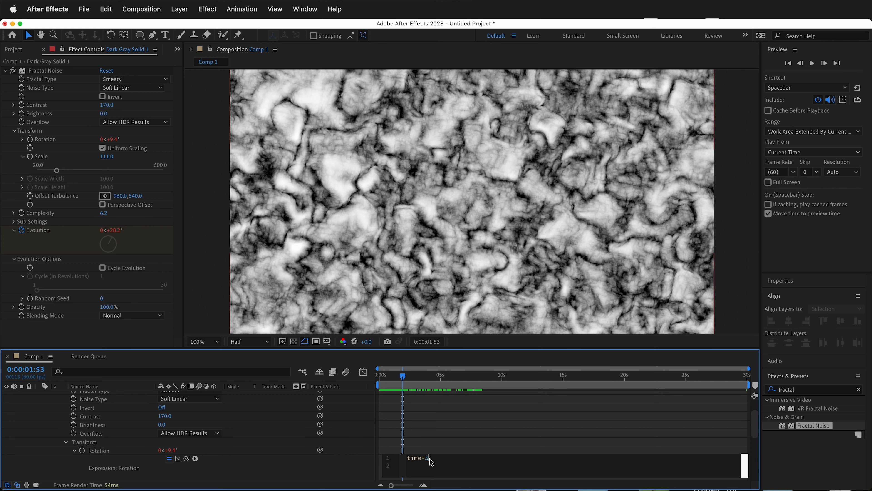
pyautogui.press('BackSpace')
pyautogui.click(480, 446)
pyautogui.moveTo(402, 378); pyautogui.dragTo(377, 381)
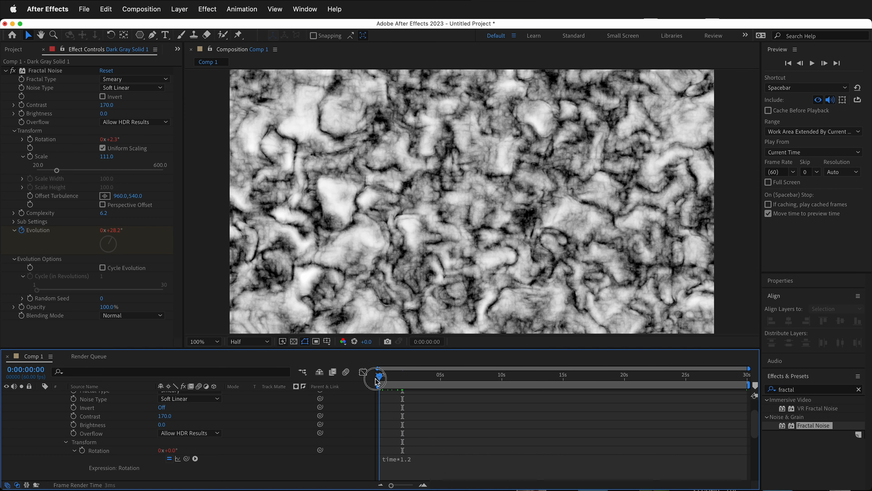
pyautogui.press('space')
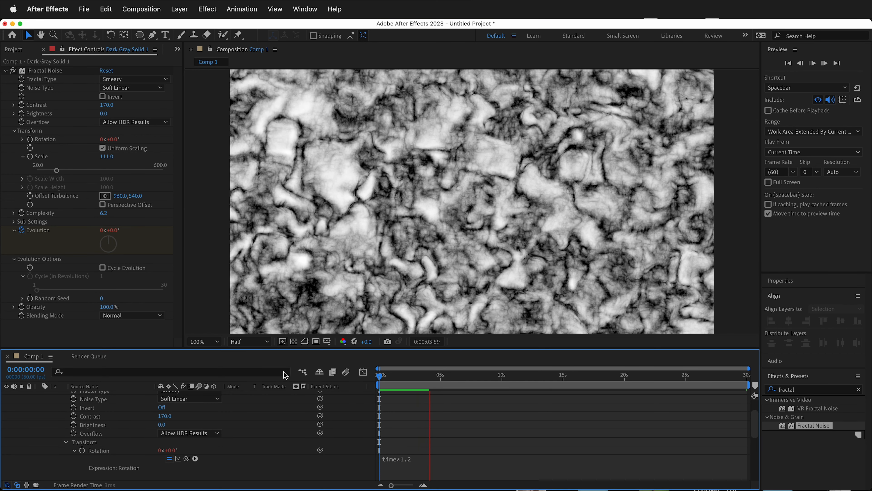
pyautogui.press('space')
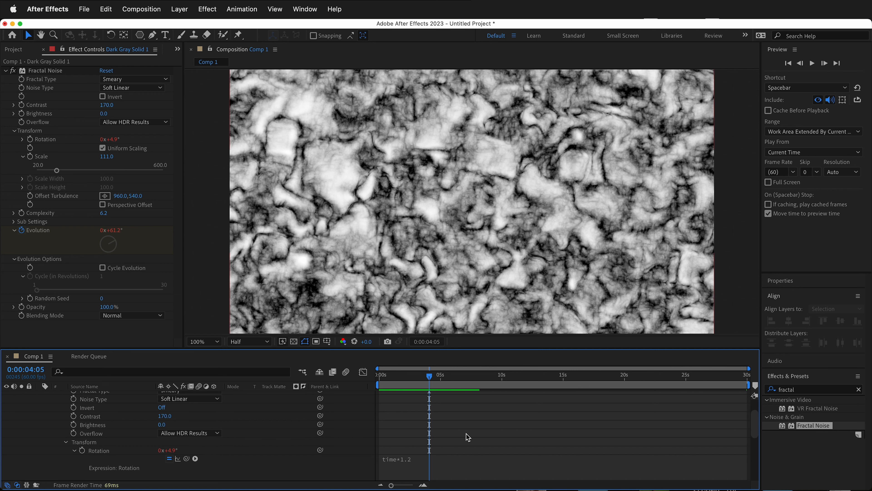
pyautogui.click(380, 375)
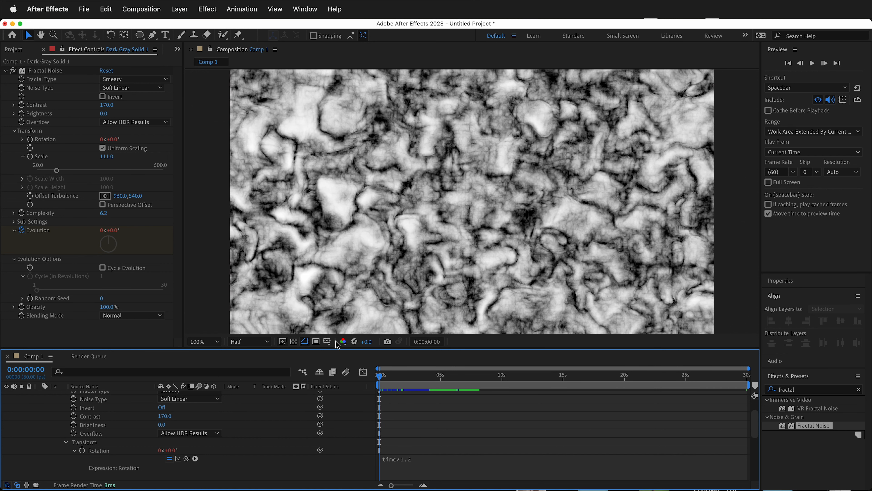
# Add an expression to the Fractal Noise Offset Turbulence, beginning with the line x=time*12
pyautogui.keyDown('alt'); pyautogui.click(30, 196); pyautogui.keyUp('alt')
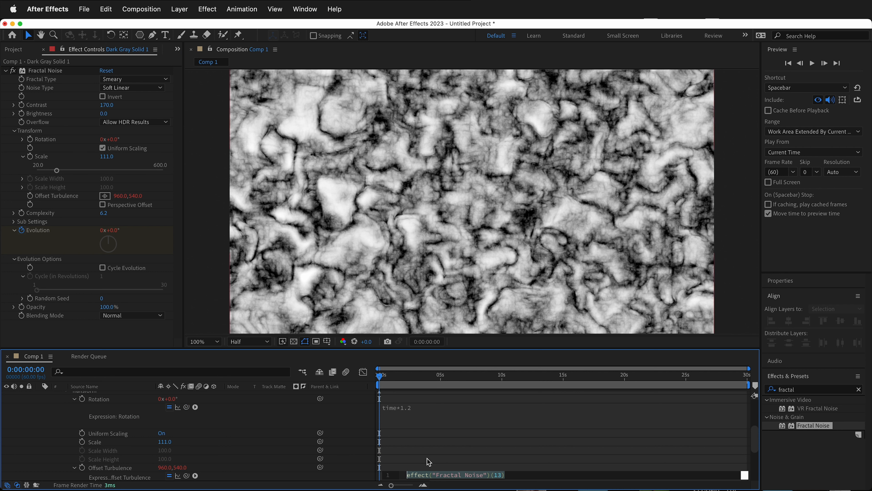
pyautogui.write('x=')
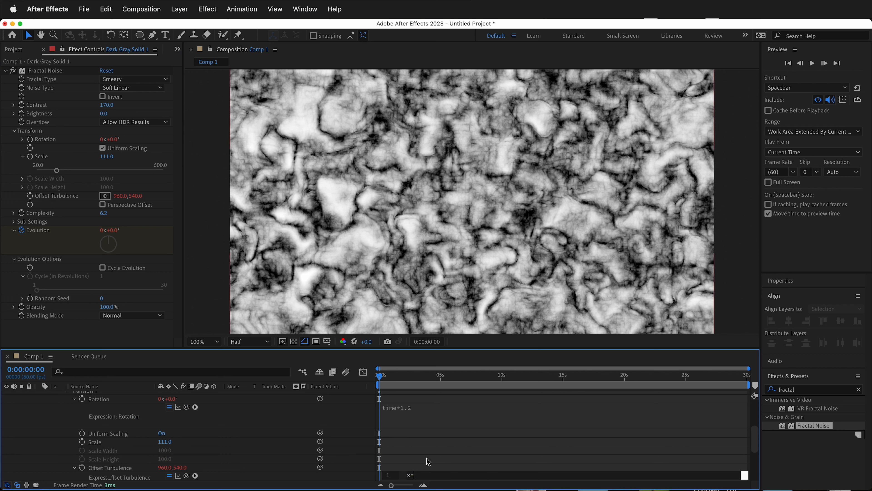
pyautogui.write('time')
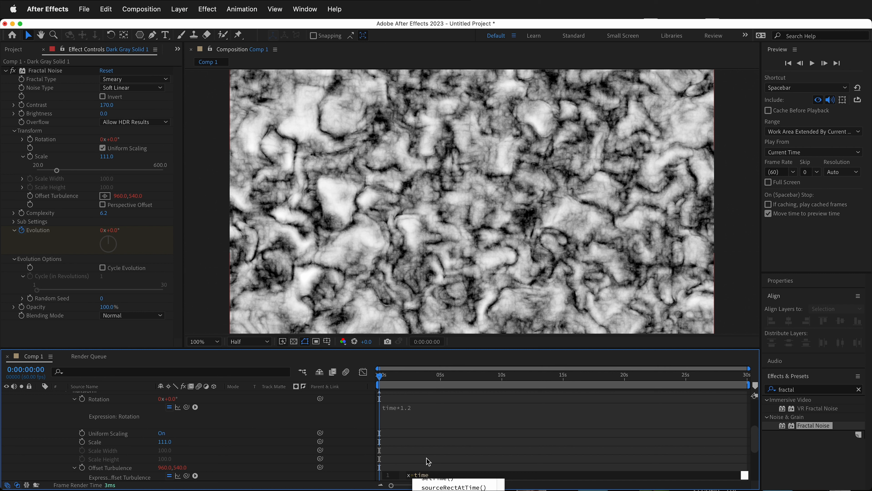
pyautogui.write('*')
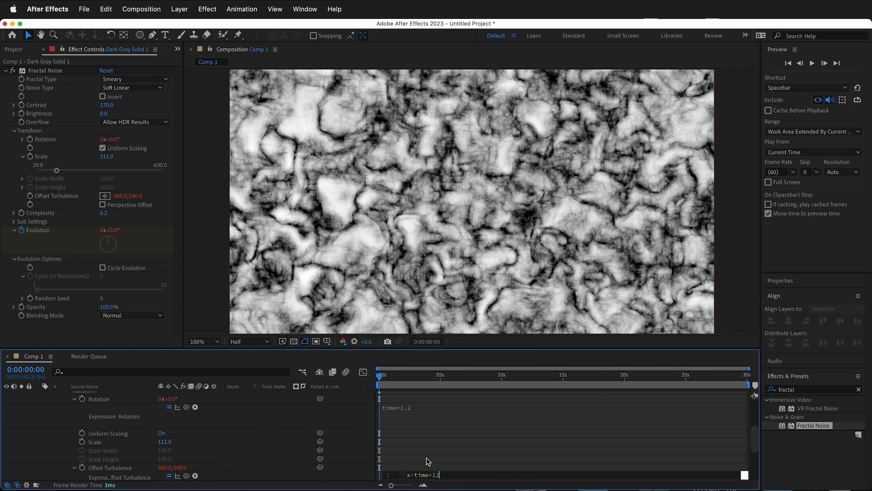
pyautogui.write('12')
pyautogui.press('Return')
# Extend the Offset Turbulence expression with the lines y=time*15 and [x,y] and commit it
pyautogui.scroll(-5, 462, 404)
pyautogui.scroll(-1, 449, 429)
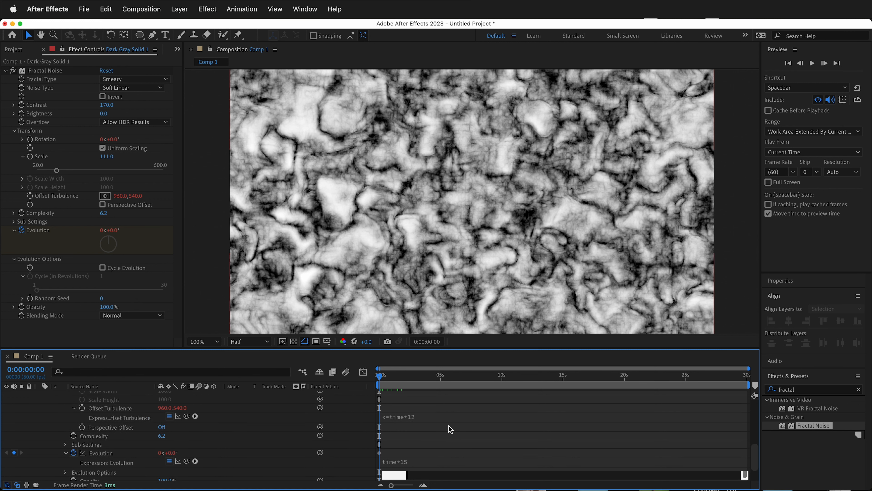
pyautogui.scroll(2, 448, 430)
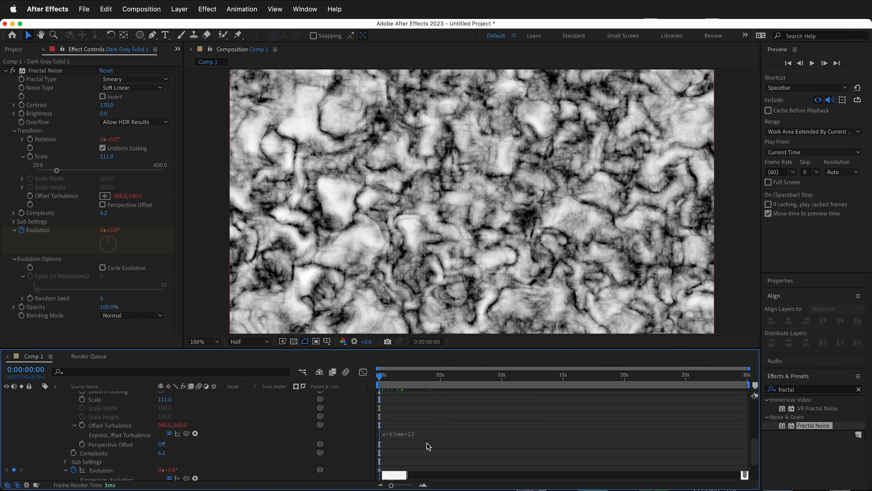
pyautogui.click(423, 434)
pyautogui.click(444, 437)
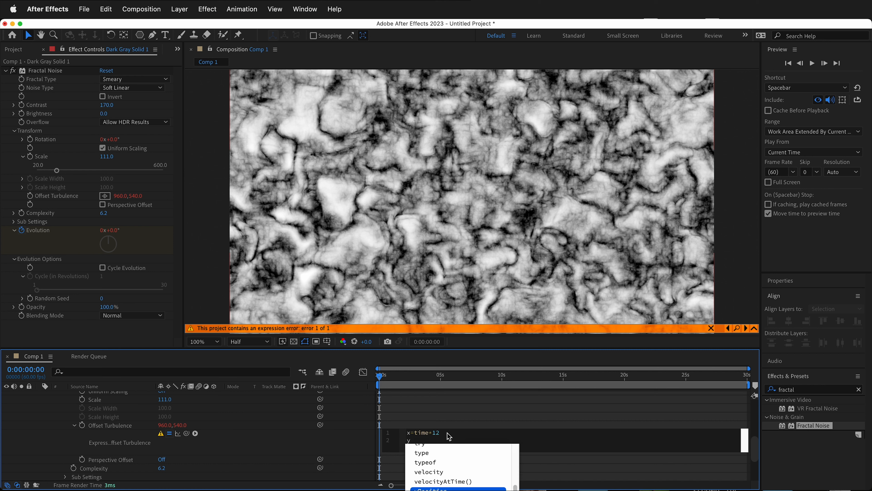
pyautogui.write('y=time')
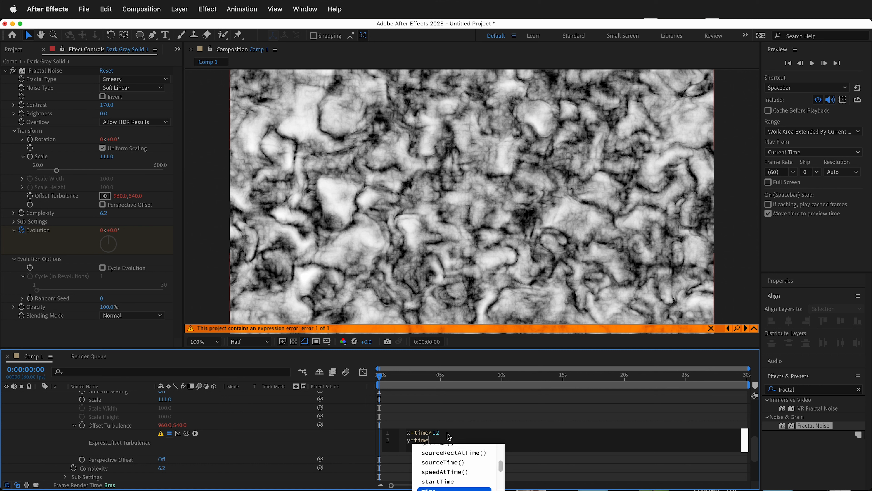
pyautogui.write('*')
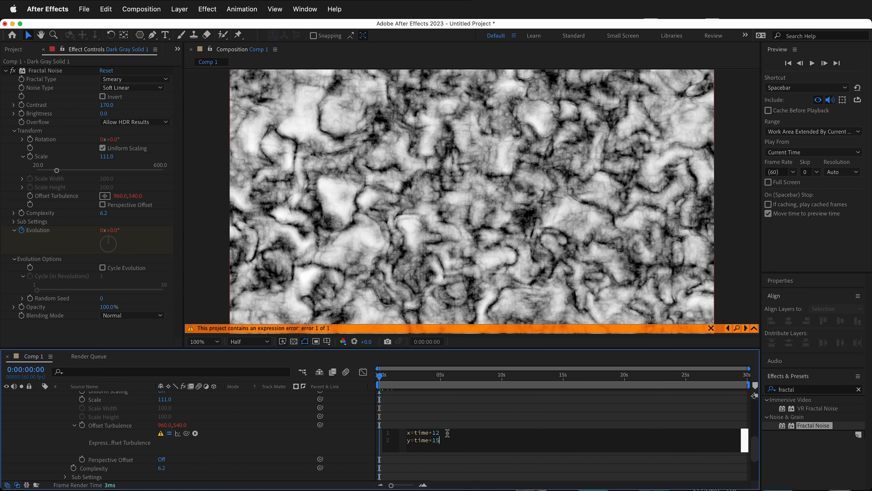
pyautogui.press('Return')
pyautogui.click(497, 397)
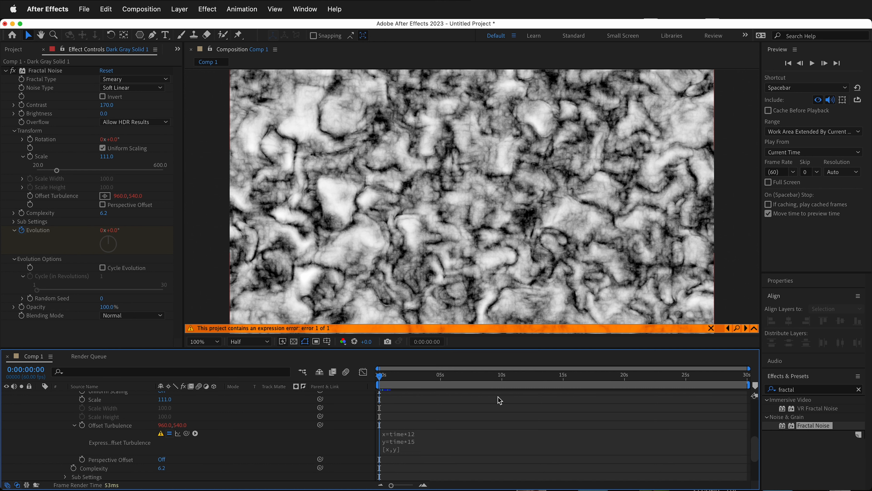
# End all three lines of the Offset Turbulence expression with semicolons: x=time*12; y=time*15; [x,y];
pyautogui.click(422, 443)
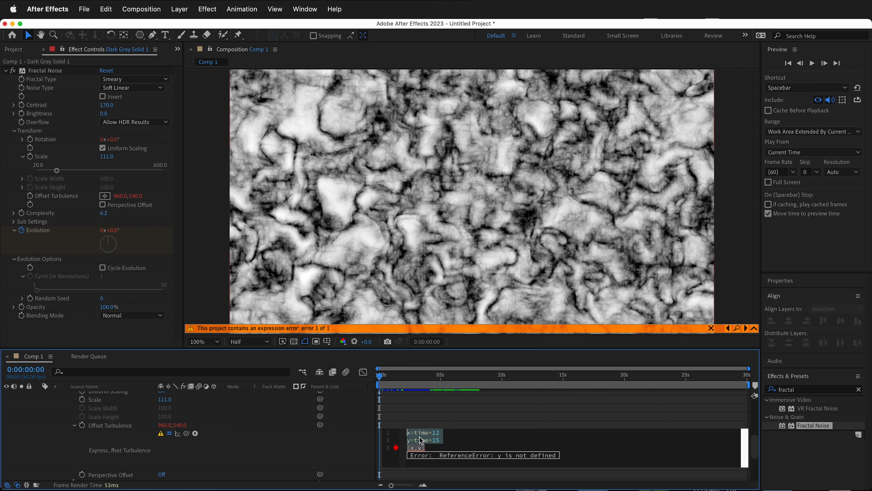
pyautogui.click(442, 433)
pyautogui.write(';')
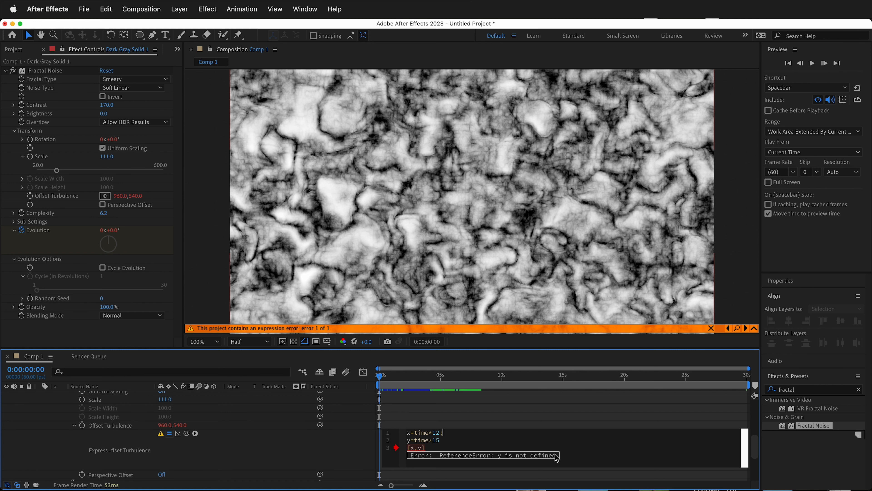
pyautogui.click(448, 441)
pyautogui.write(';')
pyautogui.click(436, 447)
pyautogui.write(';')
pyautogui.click(455, 480)
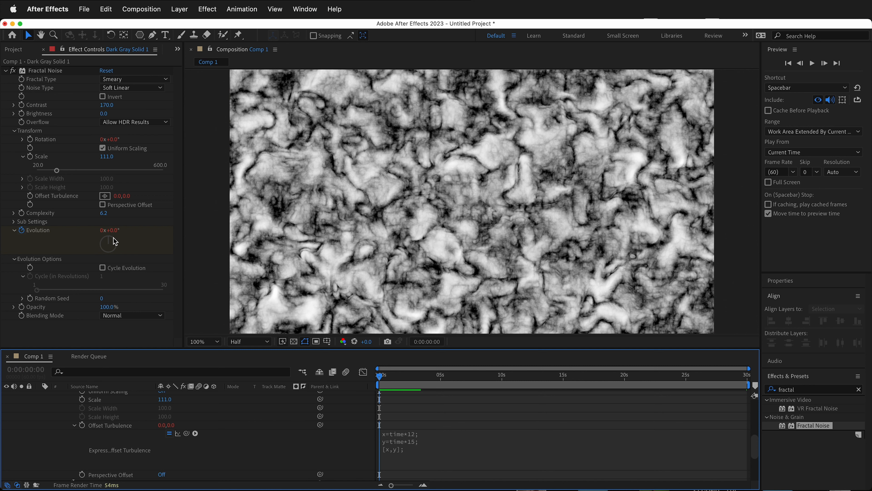
# Preview the animated noise with the Offset Turbulence expression and return to the first frame
pyautogui.press('space')
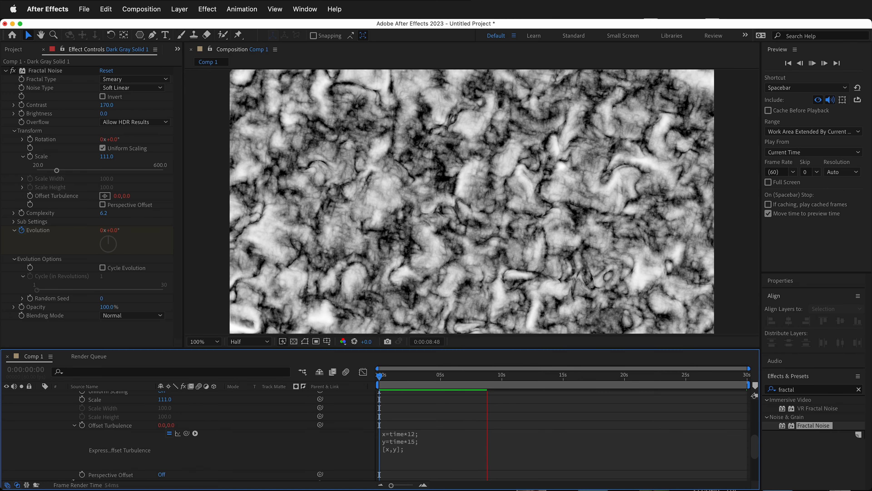
pyautogui.press('space')
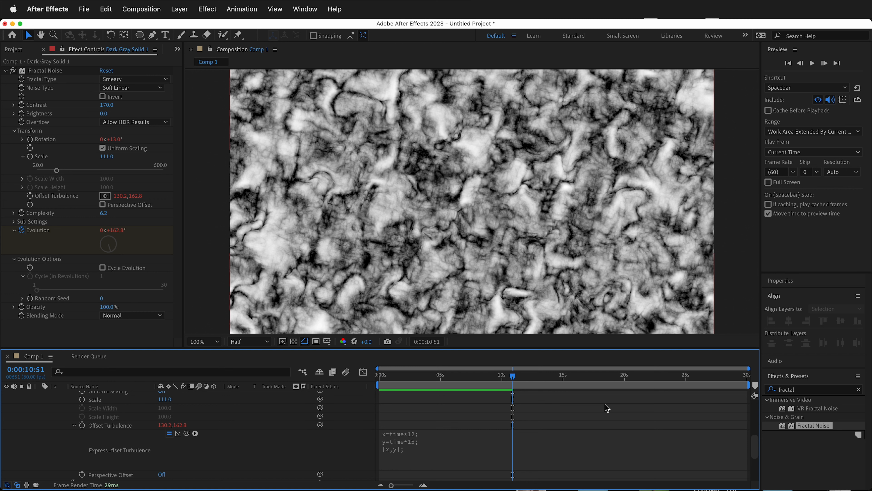
pyautogui.press('Home')
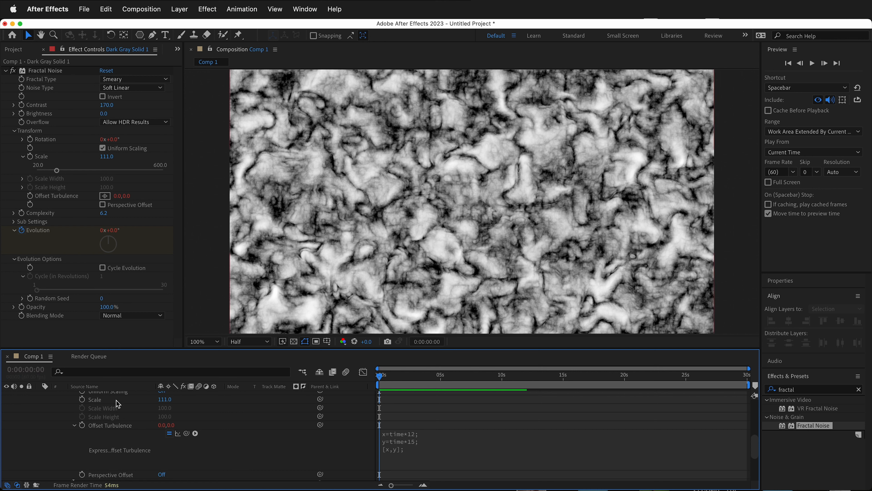
# Collapse the layer's Fractal Noise properties, then find the Colorama effect and apply it to the solid
pyautogui.scroll(10, 92, 419)
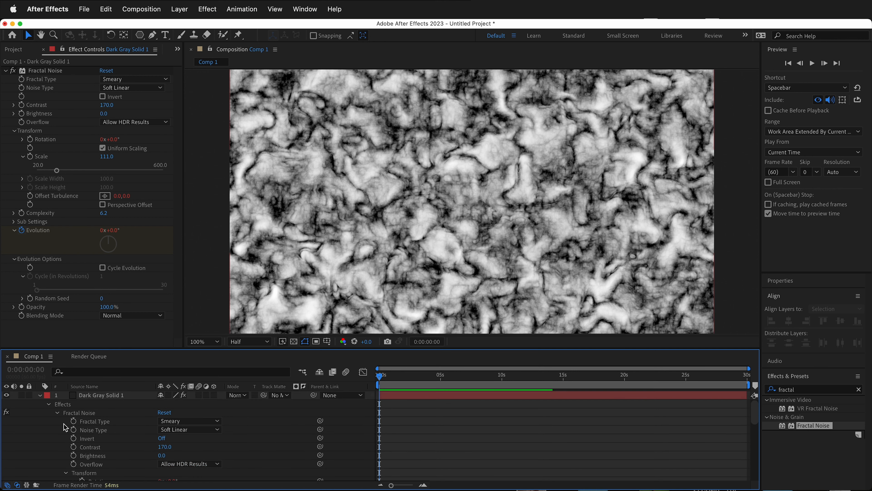
pyautogui.click(56, 414)
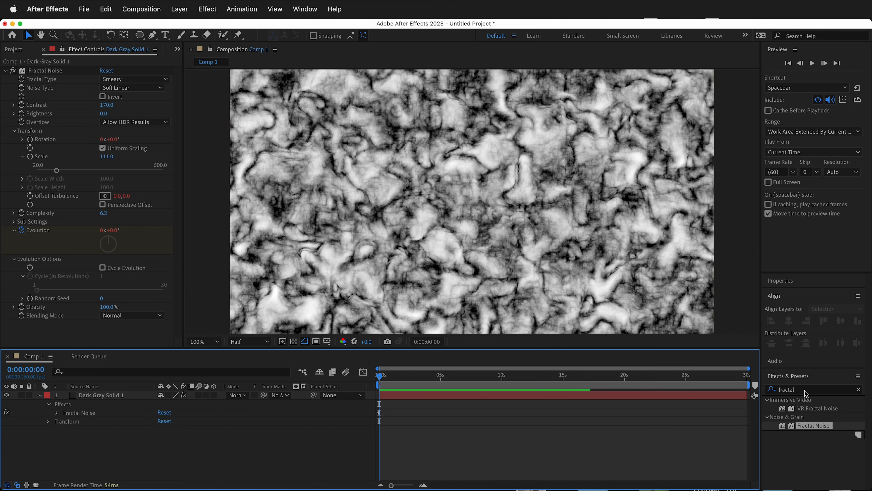
pyautogui.click(797, 391)
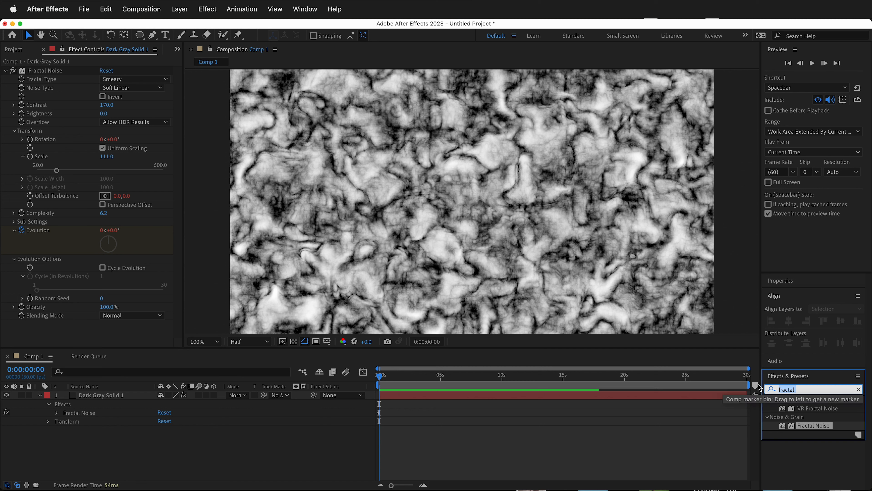
pyautogui.press('super+a')
pyautogui.write('colora')
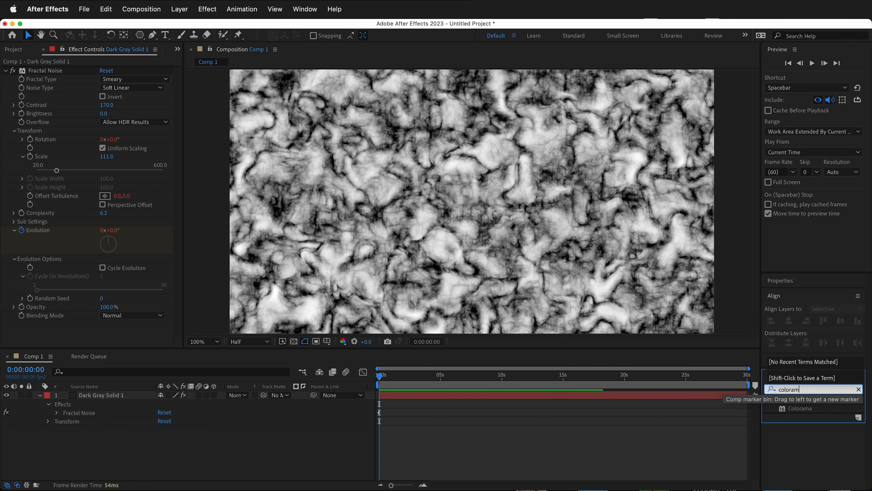
pyautogui.moveTo(800, 409); pyautogui.dragTo(413, 174)
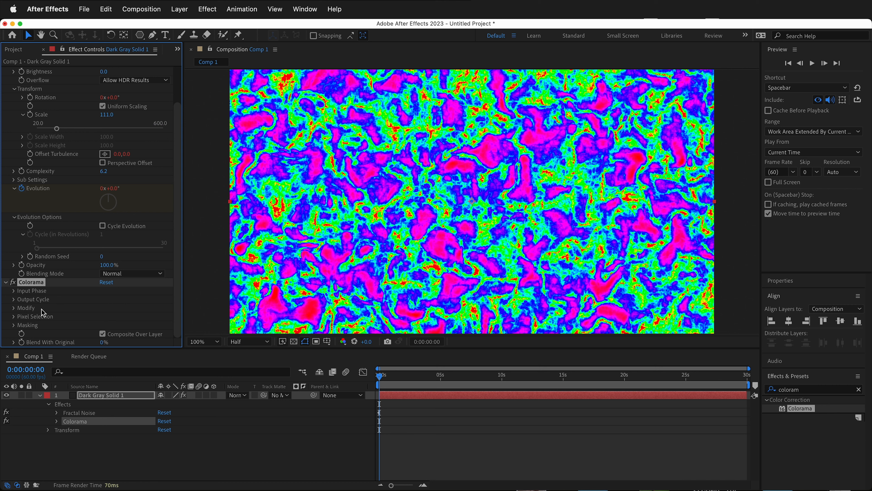
# Set Colorama's Output Cycle to the Fire preset palette and preview the coloured animation
pyautogui.click(13, 299)
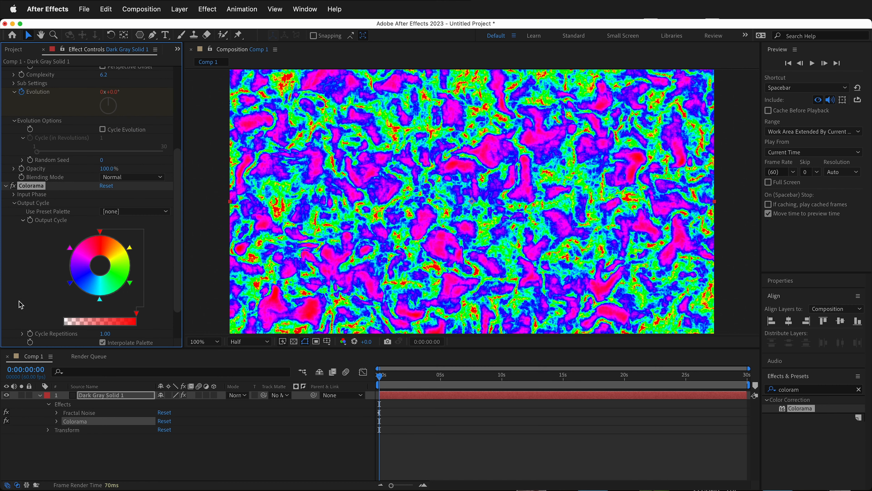
pyautogui.click(138, 211)
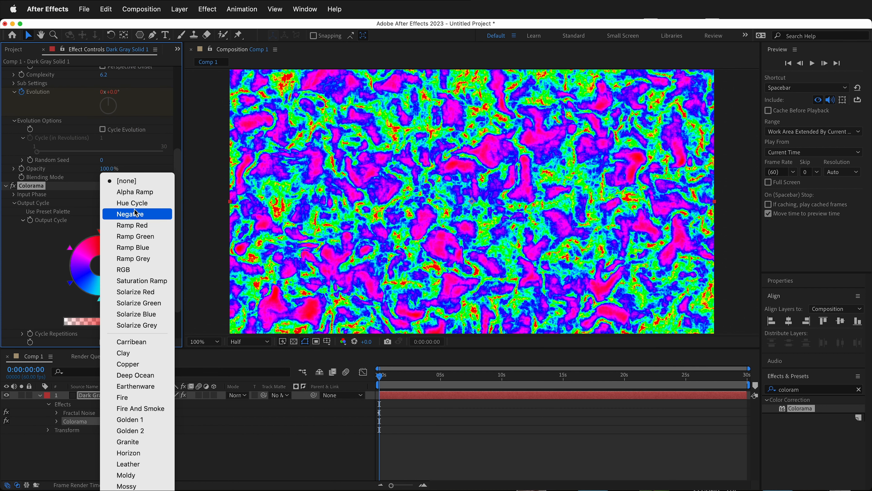
pyautogui.click(155, 399)
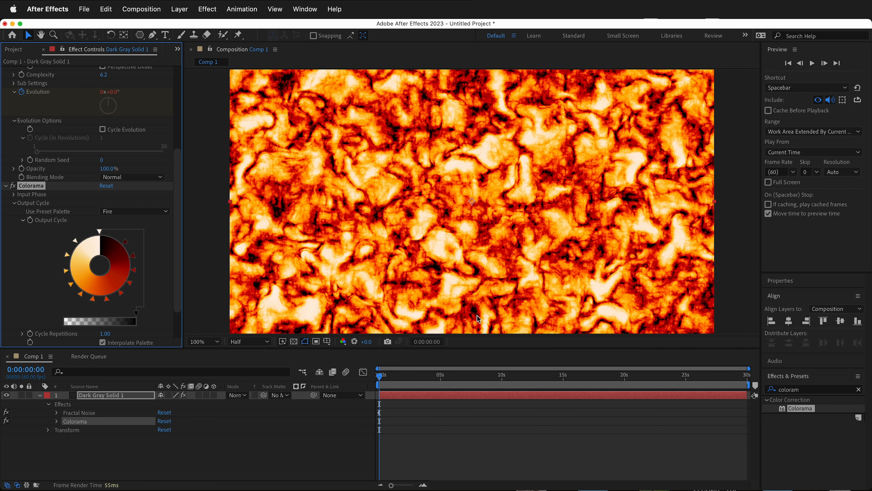
pyautogui.press('space')
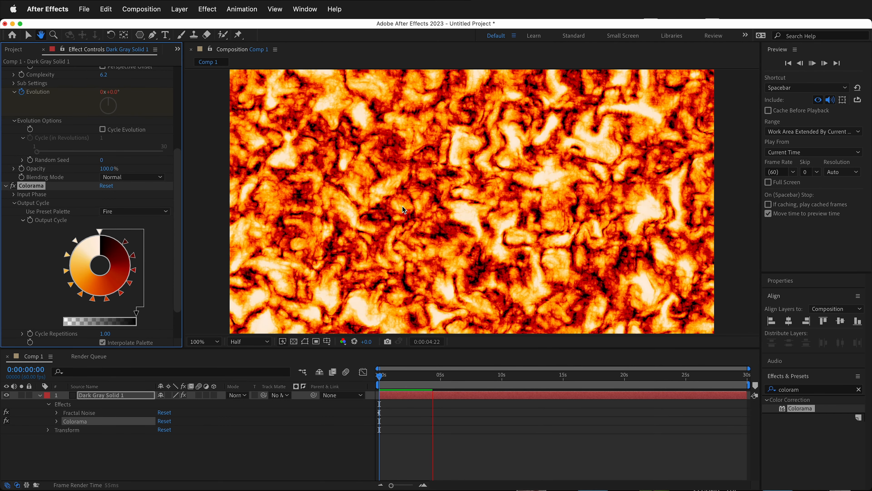
pyautogui.press('space')
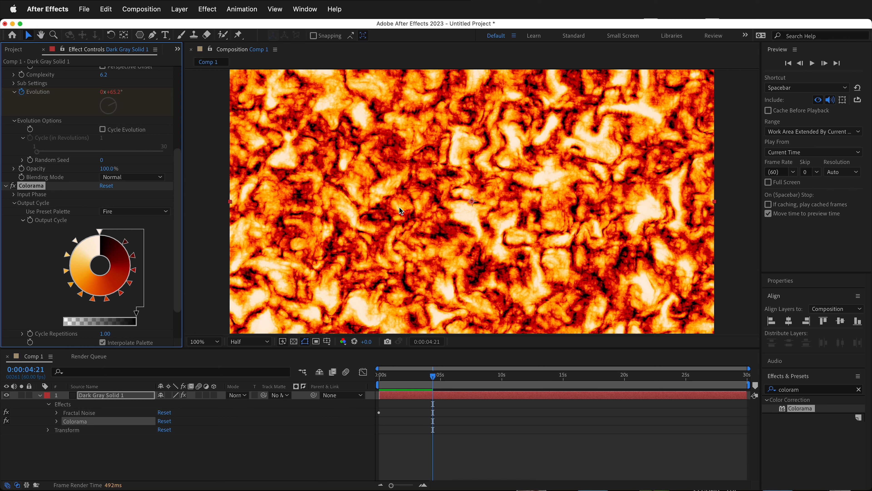
# Search the effects for "turbu" and apply Turbulent Displace to the solid
pyautogui.click(796, 389)
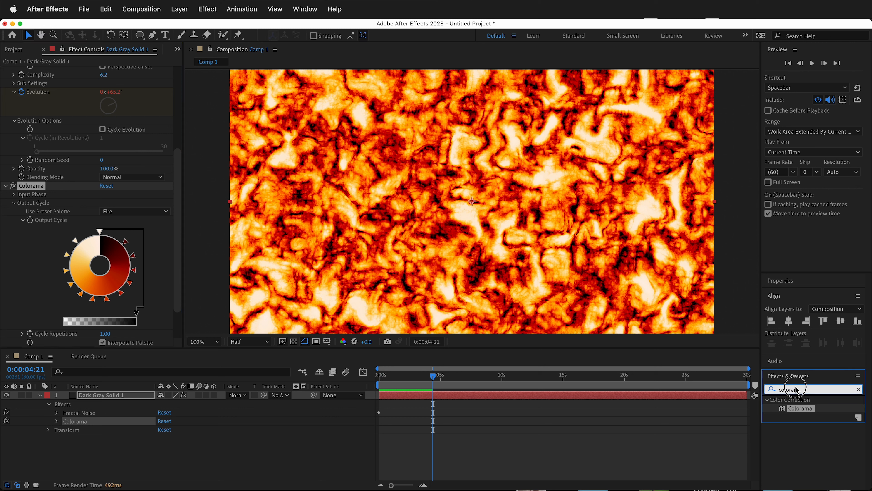
pyautogui.moveTo(805, 389); pyautogui.dragTo(763, 389)
pyautogui.write('tubul')
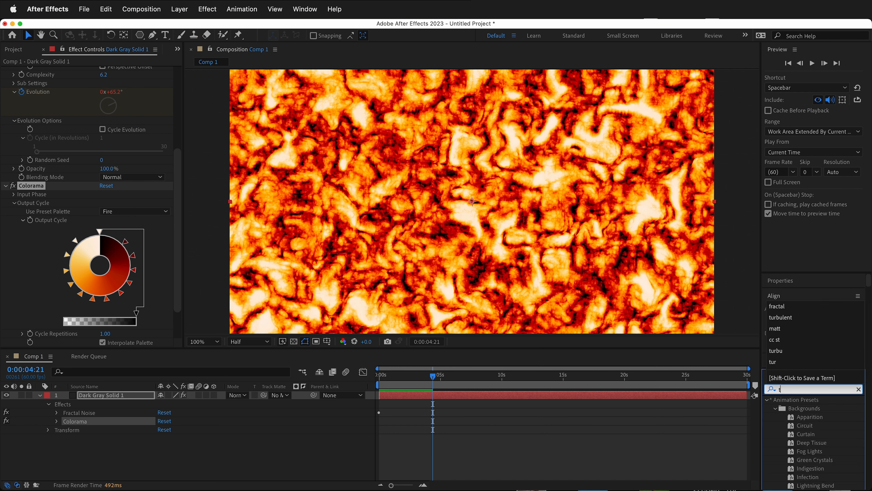
pyautogui.press('BackSpace')
pyautogui.press('BackSpace')
pyautogui.press('BackSpace')
pyautogui.write('rbu')
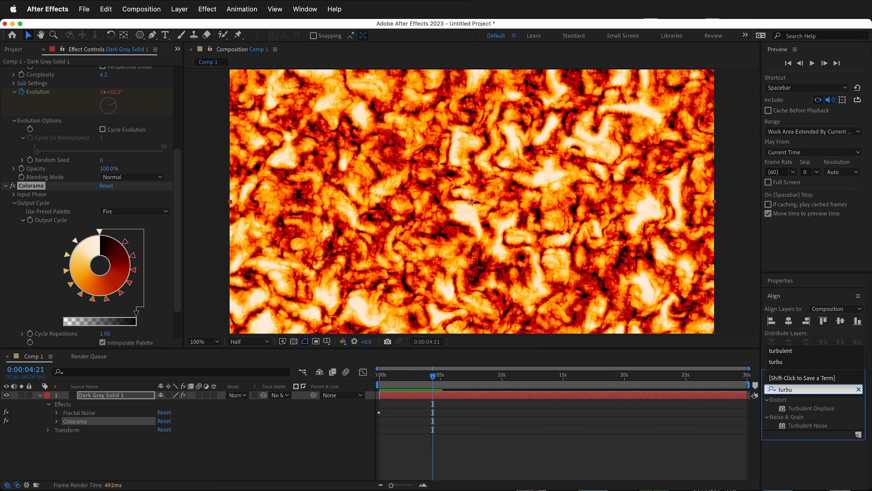
pyautogui.moveTo(791, 411); pyautogui.dragTo(537, 289)
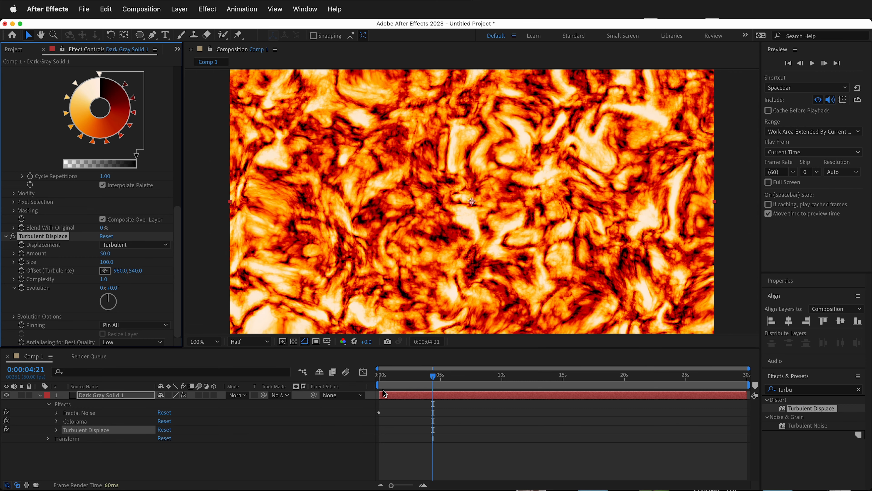
# Return to the first frame, set the Turbulent Displace Amount to 110, and preview the animation
pyautogui.moveTo(427, 384); pyautogui.dragTo(332, 372)
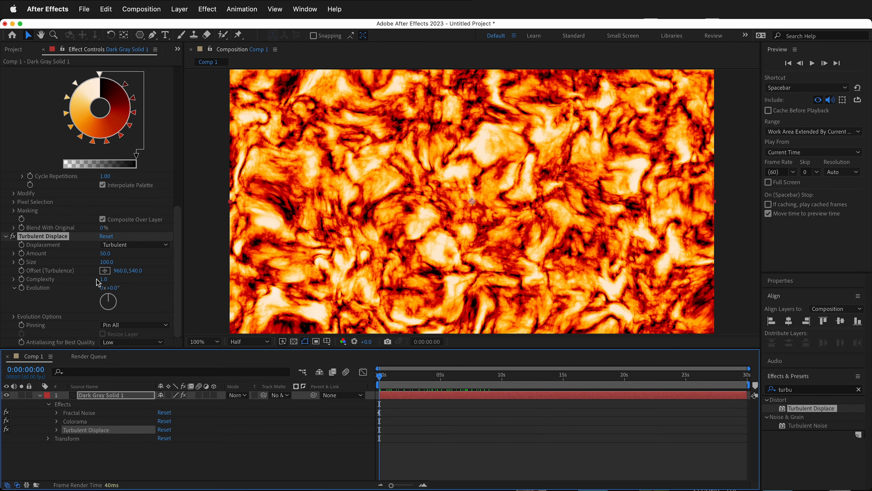
pyautogui.moveTo(103, 253); pyautogui.dragTo(131, 251)
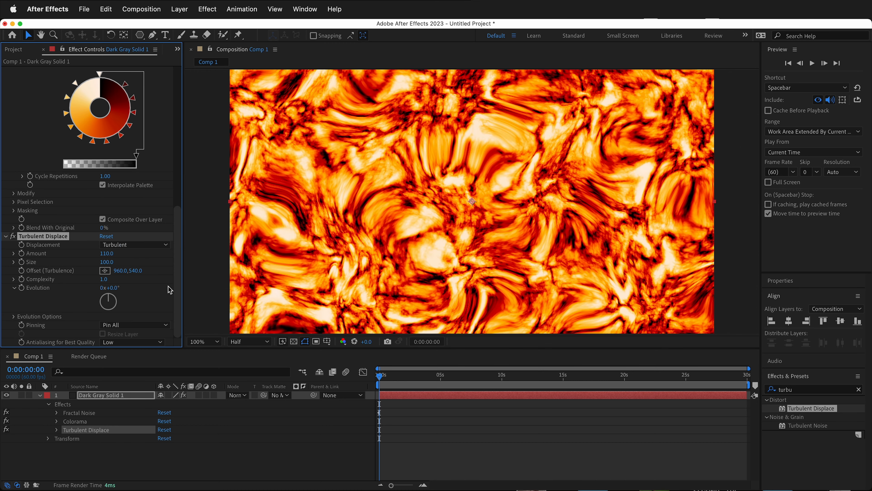
pyautogui.press('space')
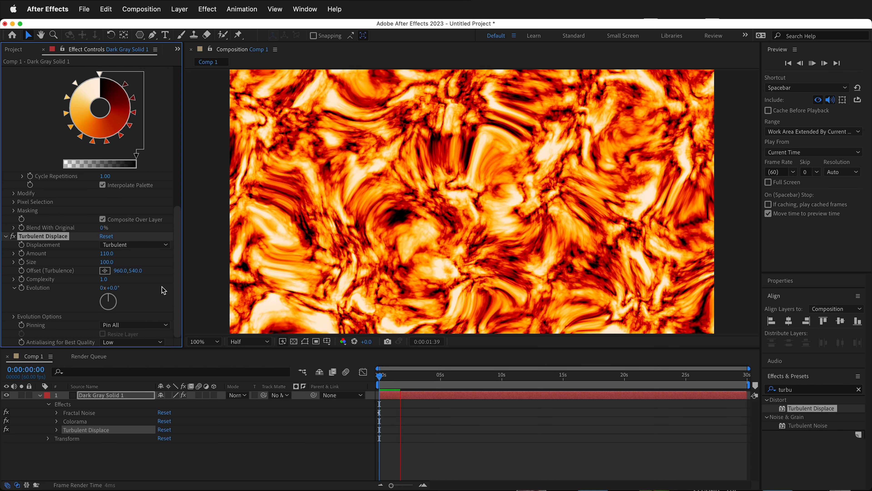
pyautogui.press('space')
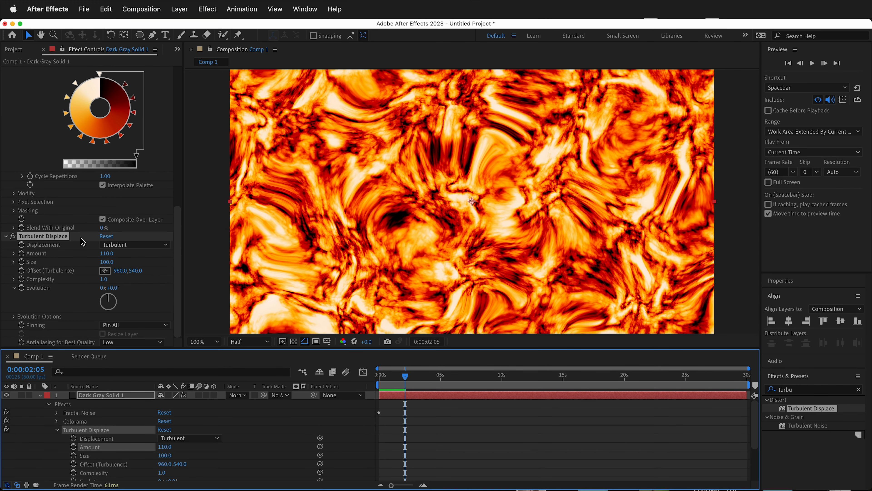
# Give Turbulent Displace's Offset (Turbulence) the three-line expression x=time*12; y=time*13; [x,y]
pyautogui.keyDown('alt'); pyautogui.click(21, 271); pyautogui.keyUp('alt')
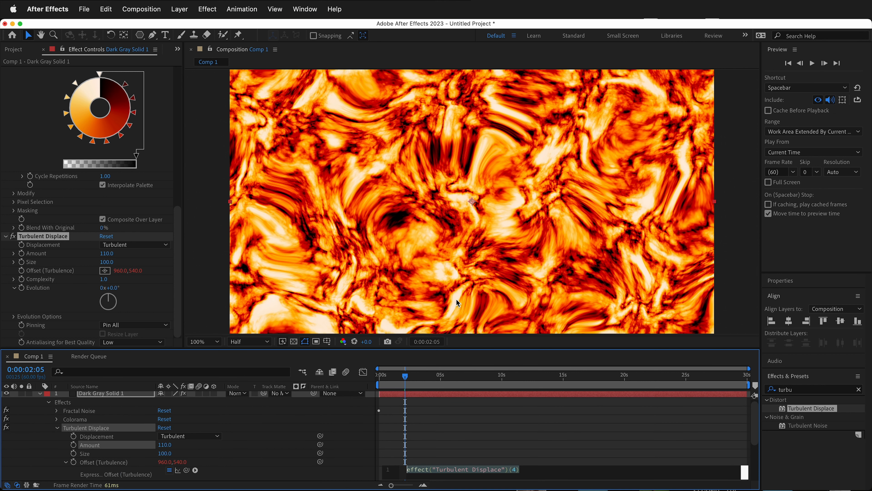
pyautogui.write('x=')
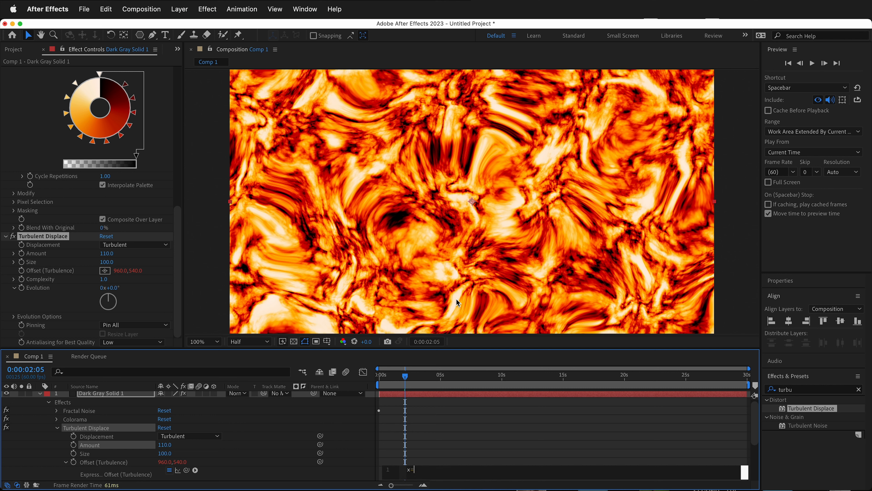
pyautogui.write('time*12;')
pyautogui.press('Return')
pyautogui.write('y=time')
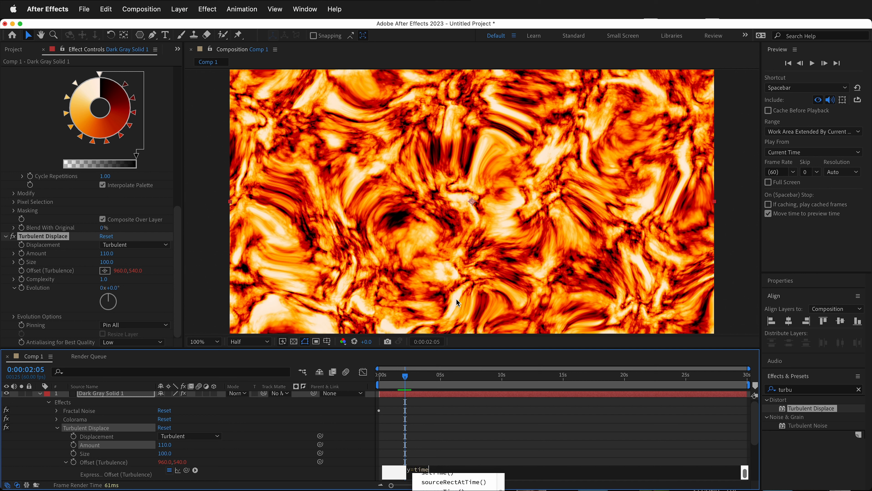
pyautogui.write('*')
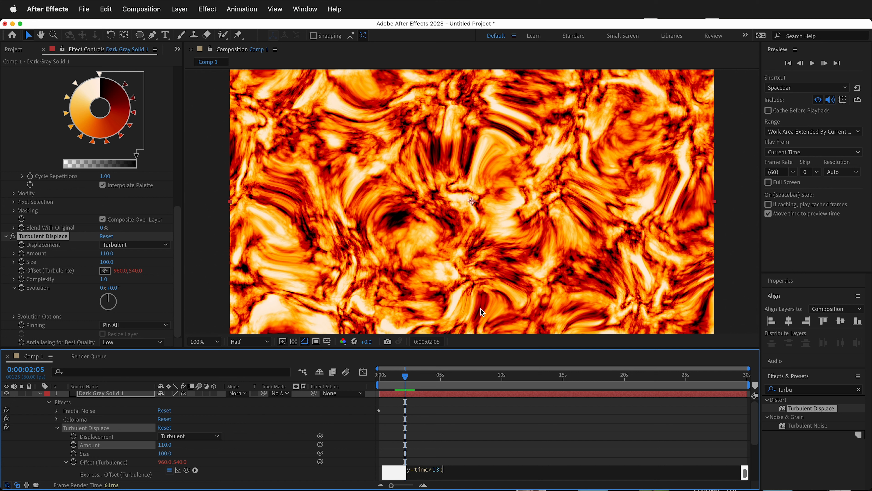
pyautogui.press('Return')
pyautogui.write('[x,')
pyautogui.write('y')
pyautogui.click(477, 422)
# Preview the animation with the moving turbulence offset and return to the first frame
pyautogui.press('space')
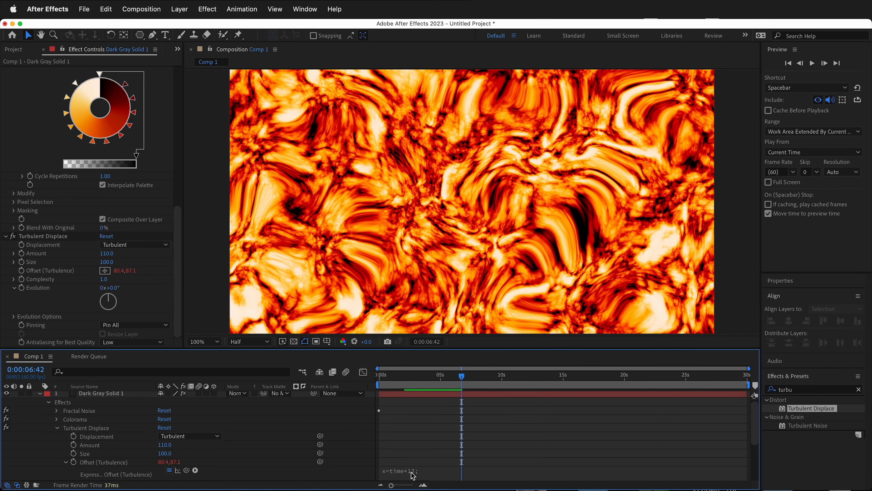
pyautogui.press('space')
pyautogui.moveTo(461, 379); pyautogui.dragTo(384, 384)
pyautogui.scroll(-5, 401, 429)
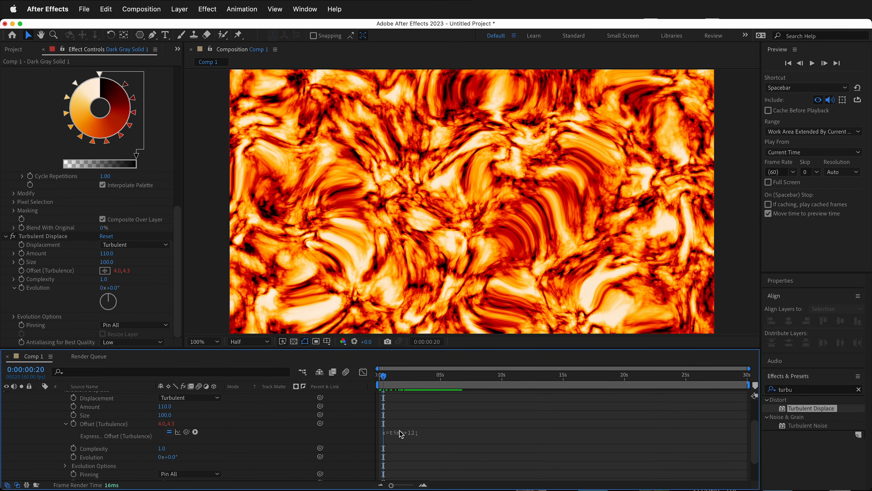
pyautogui.scroll(5, 401, 439)
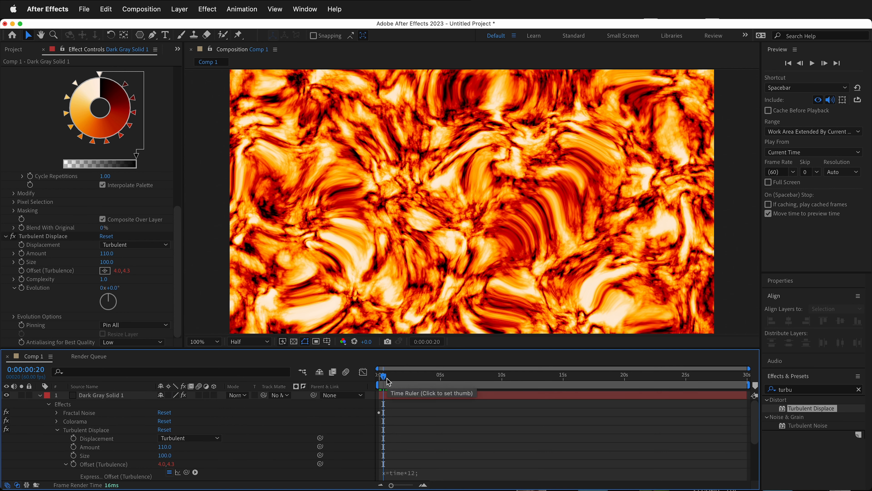
pyautogui.moveTo(385, 377); pyautogui.dragTo(366, 371)
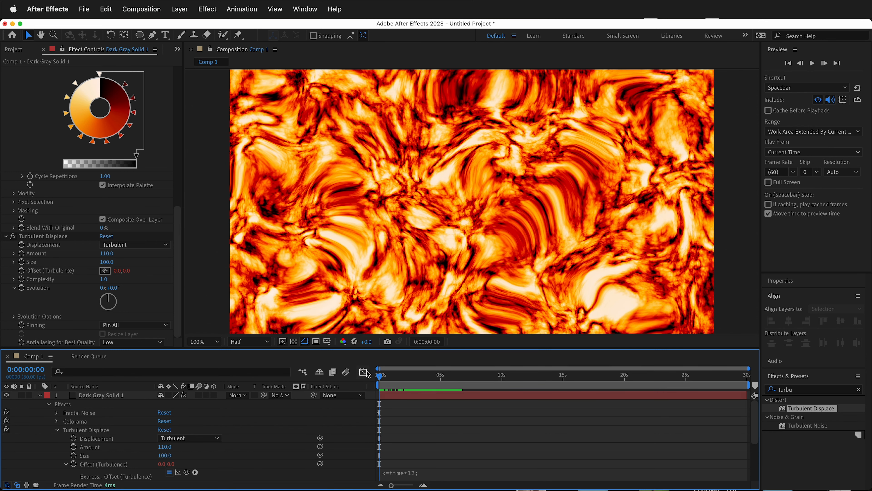